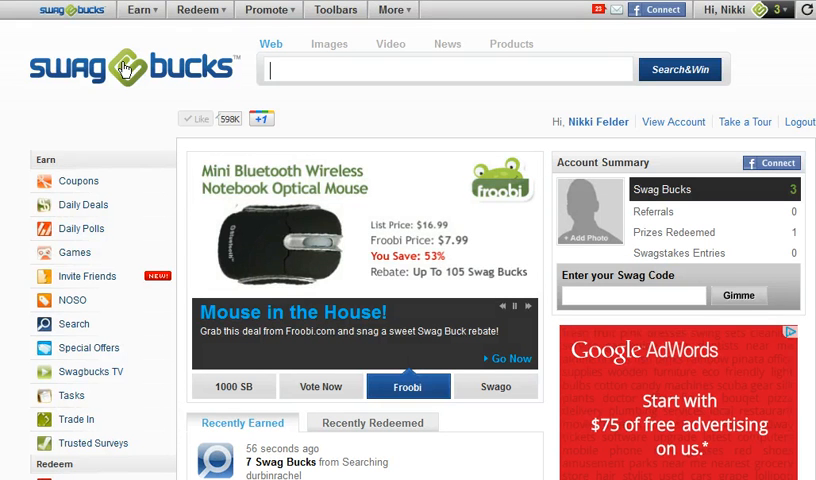
- Reveal the account options menu beside the 3 Swag Bucks summary, then dismiss it
{"action": "left_click", "coordinate": [762, 10]}
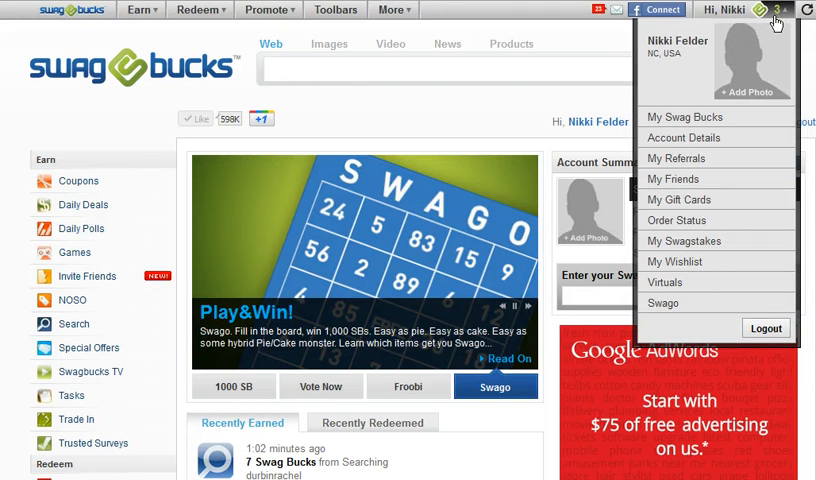
{"action": "left_click", "coordinate": [587, 98]}
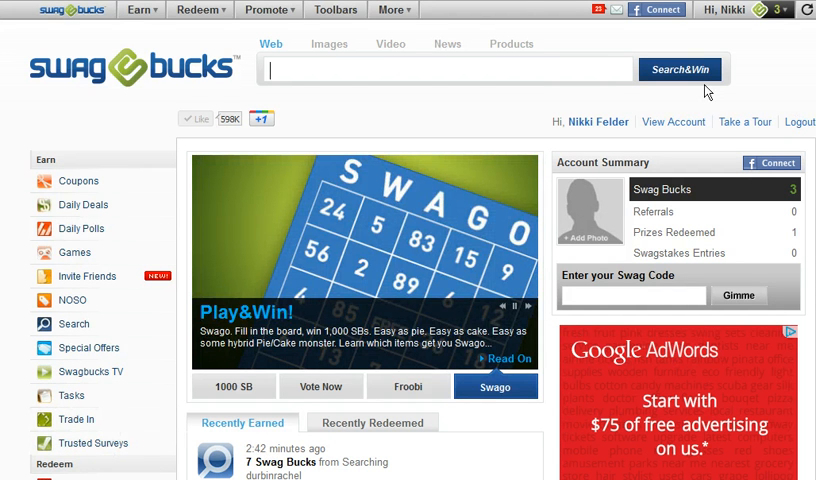
- Show the account menu with Account Details, My Gift Cards and Order Status
{"action": "left_click", "coordinate": [779, 12]}
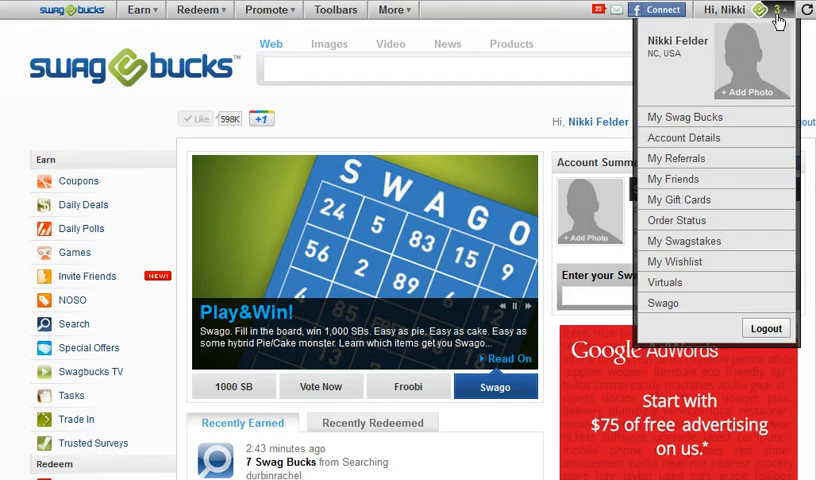